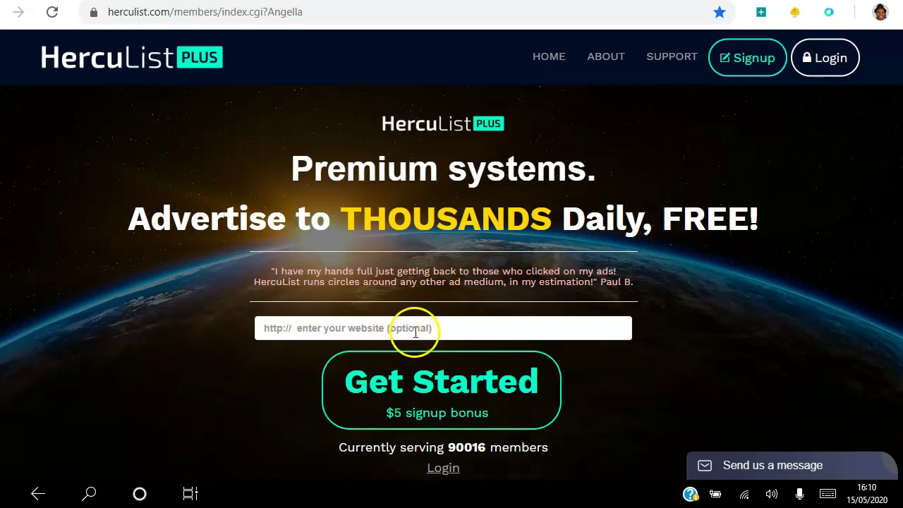
# Log in to HercuList Plus with the saved Chrome password and enter the Members area.
pyautogui.click(439, 385)
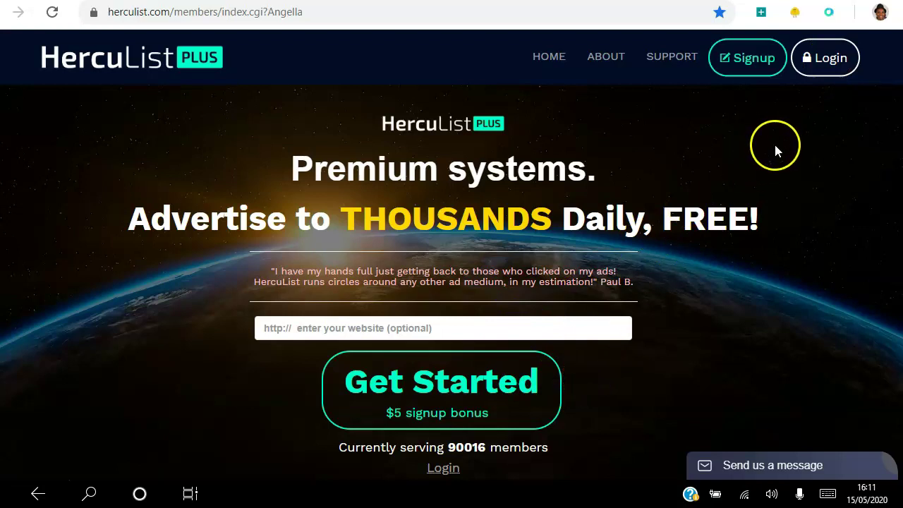
pyautogui.click(824, 62)
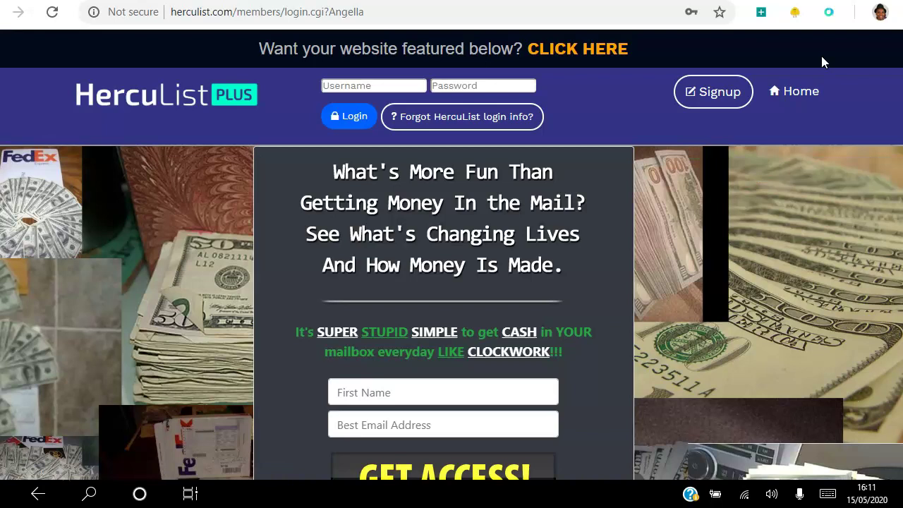
pyautogui.click(503, 86)
pyautogui.click(480, 113)
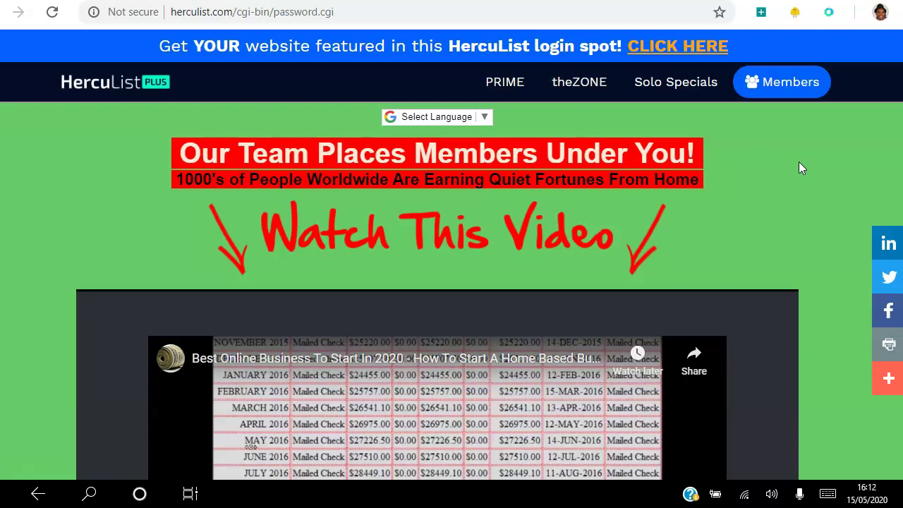
pyautogui.click(773, 87)
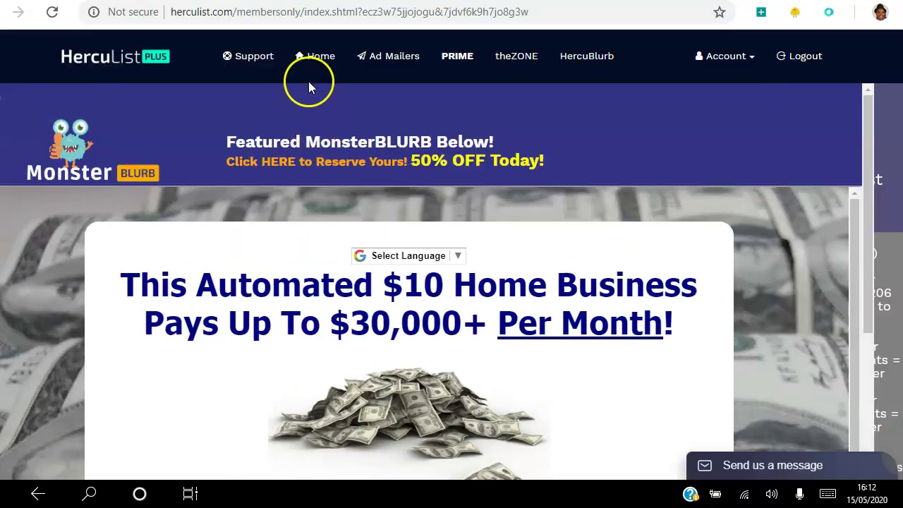
# Go from the members Home dashboard to the Submit email/web ad page.
pyautogui.click(321, 62)
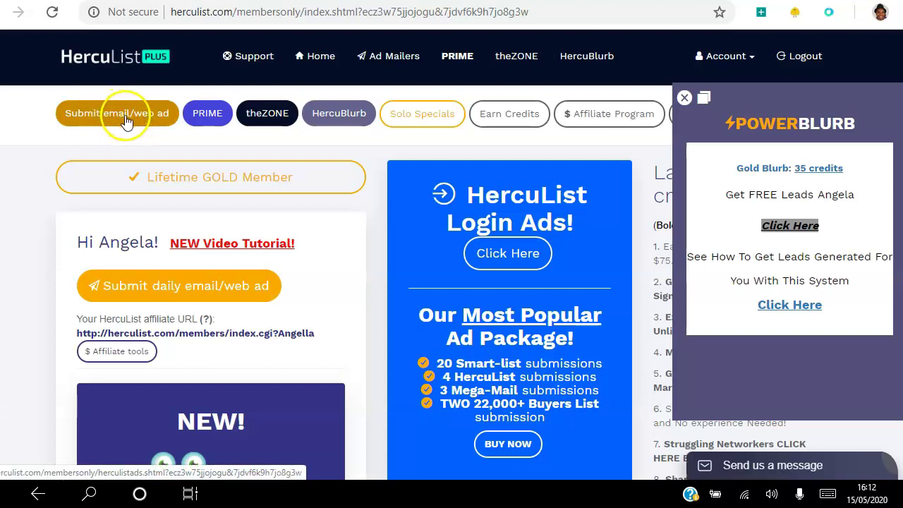
pyautogui.click(126, 121)
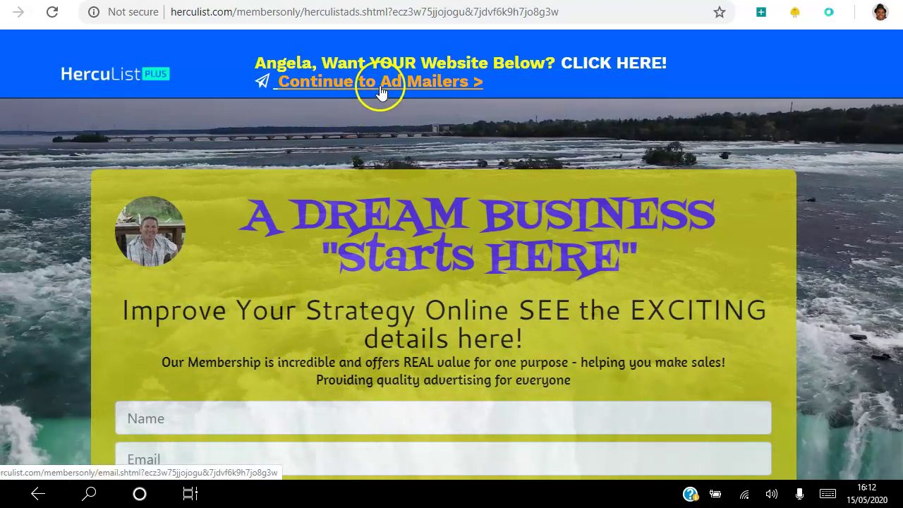
# Continue to the Ad Mailers and dismiss the PowerBlurb promo panel.
pyautogui.click(387, 83)
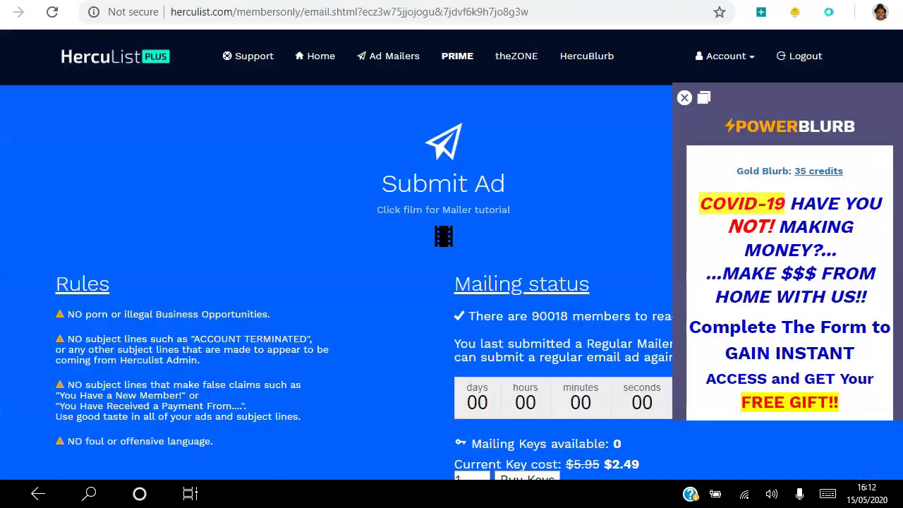
pyautogui.scroll(-1, 451, 268)
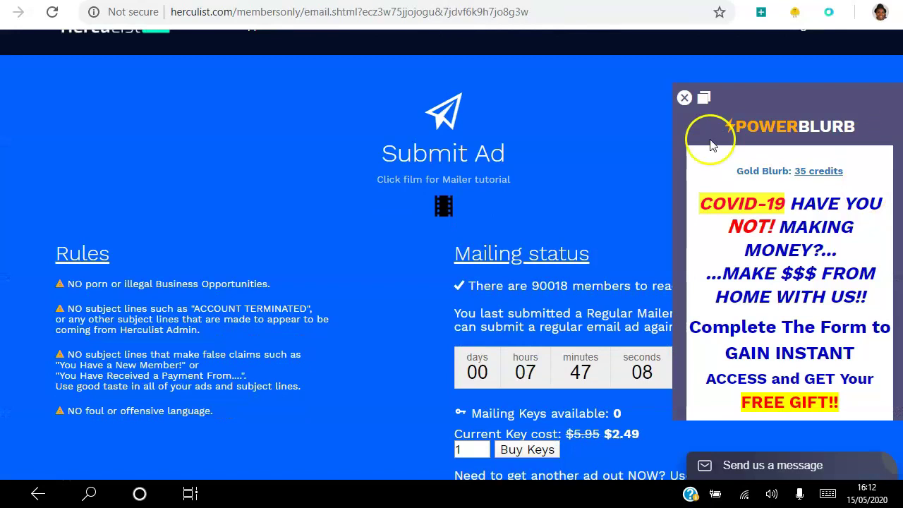
pyautogui.click(684, 97)
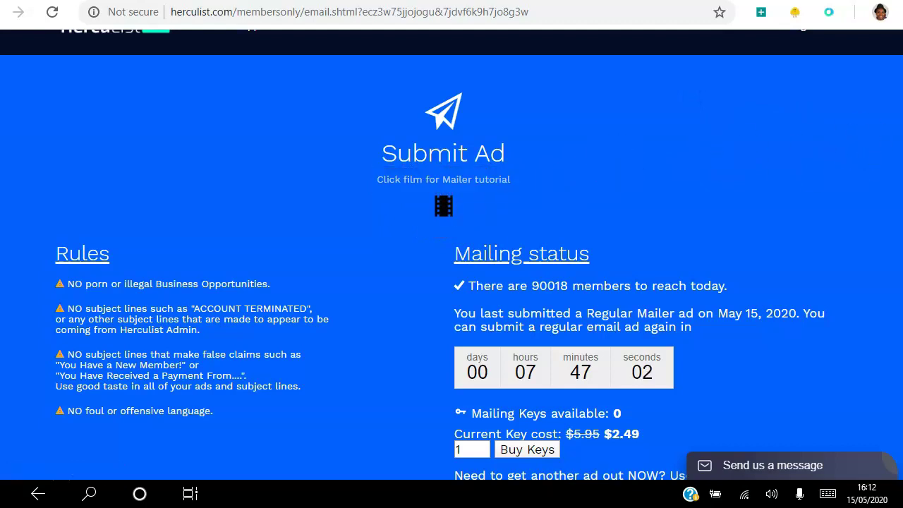
pyautogui.scroll(-1, 452, 254)
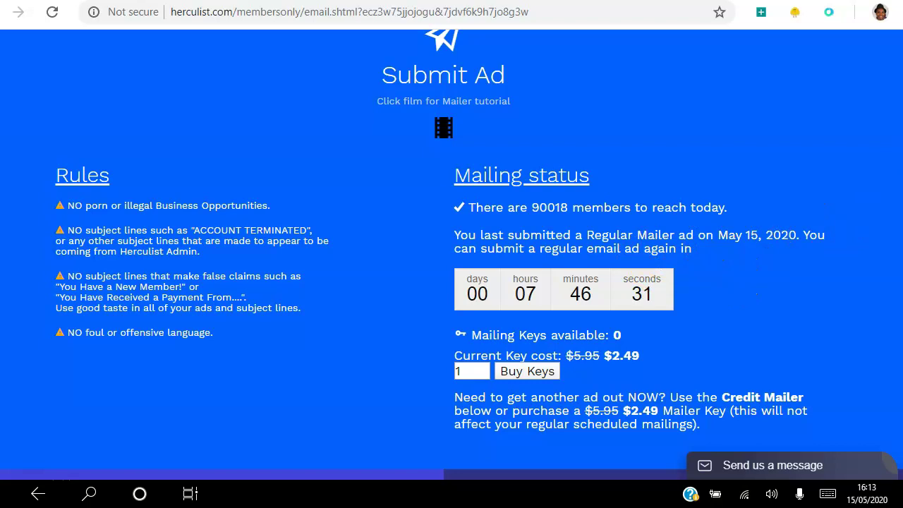
# Scroll down the Submit Ad page to the Regular Mailer and Credit Mailer forms.
pyautogui.scroll(-1, 451, 254)
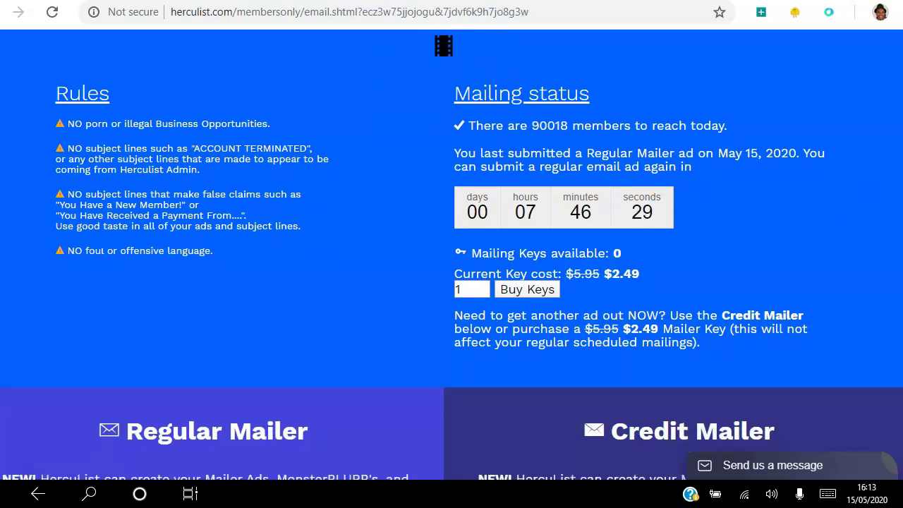
pyautogui.scroll(-1, 451, 254)
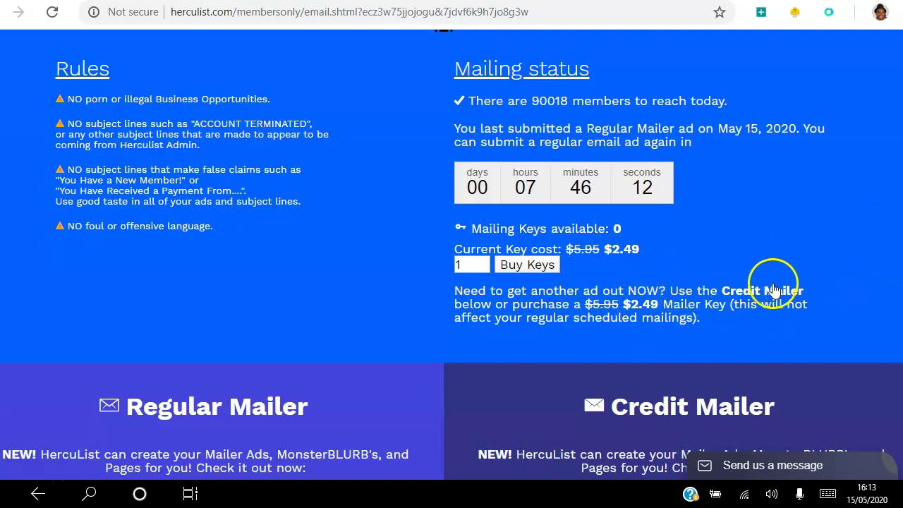
pyautogui.scroll(-3, 451, 254)
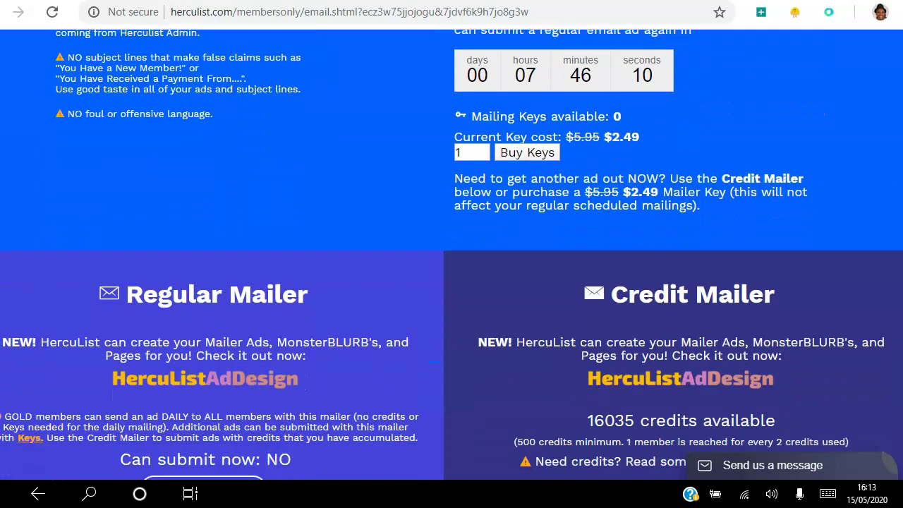
pyautogui.scroll(-2, 451, 254)
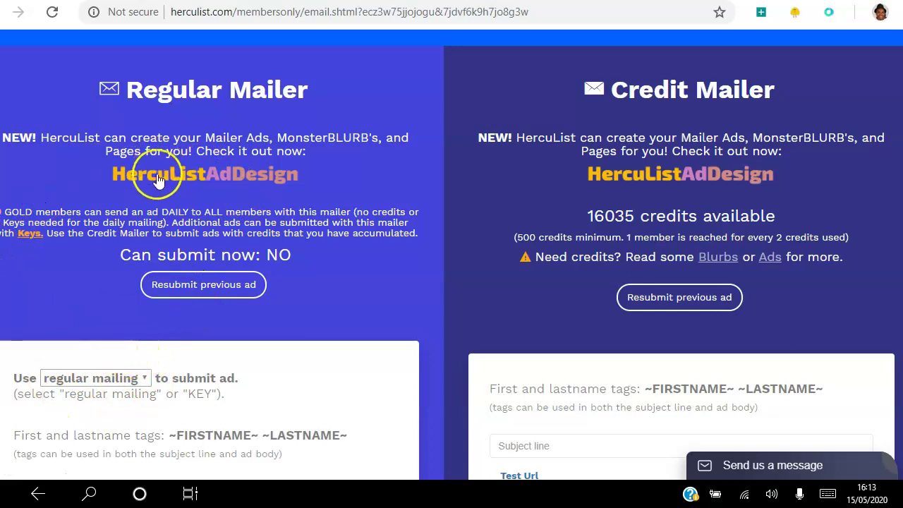
pyautogui.scroll(-4, 451, 254)
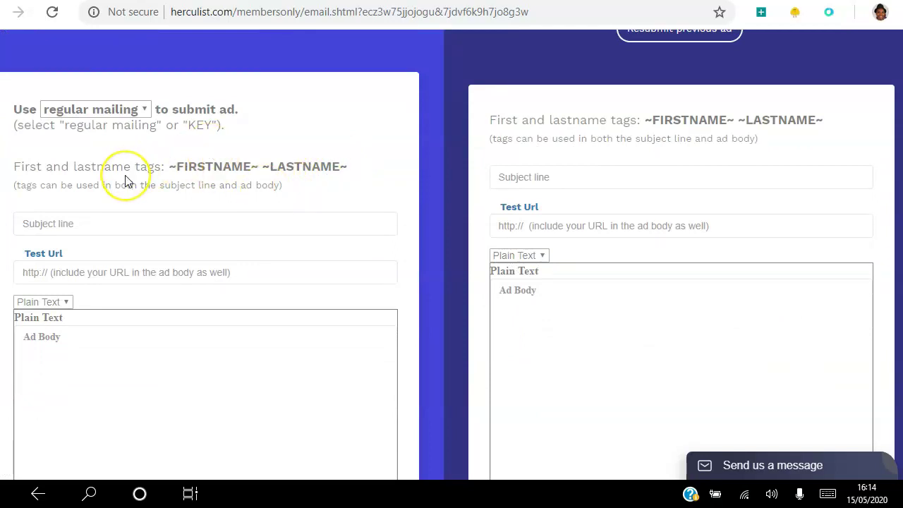
# Fill the Regular Mailer with subject 'How to get fresh leads every day' and the saved referral test URL.
pyautogui.click(94, 224)
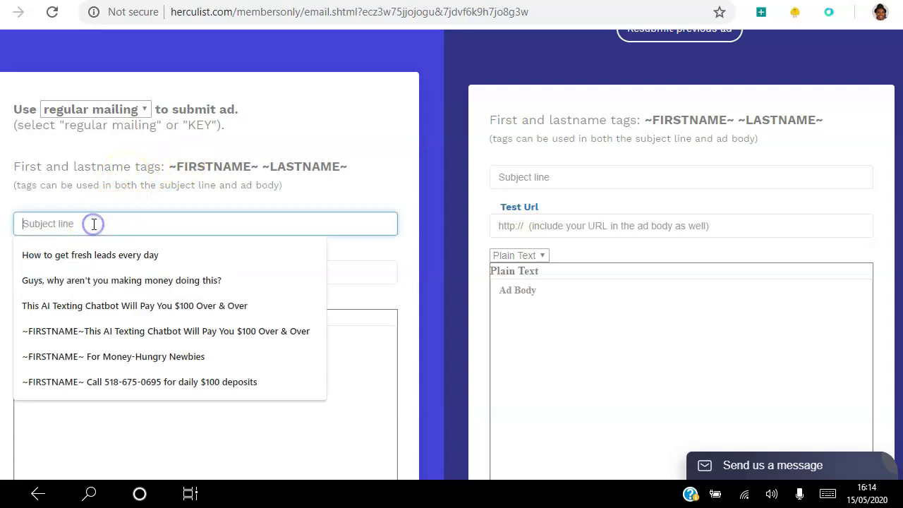
pyautogui.click(98, 262)
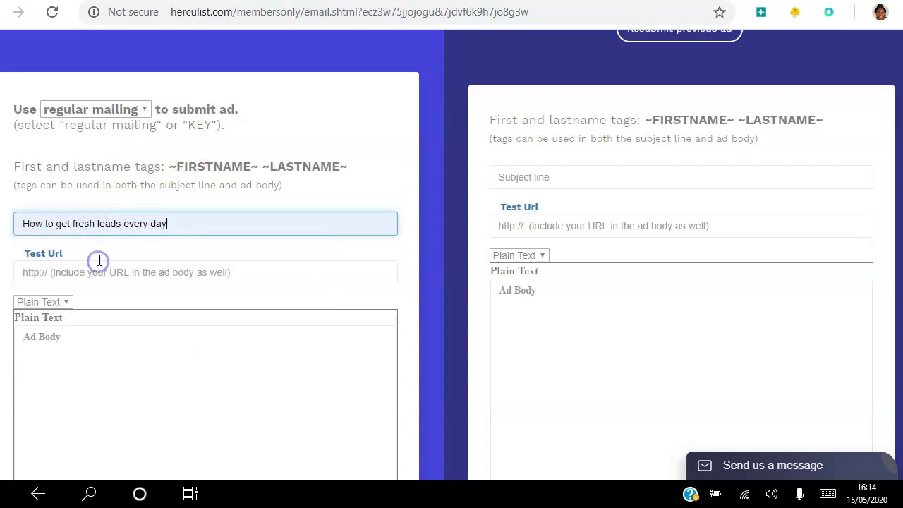
pyautogui.click(153, 278)
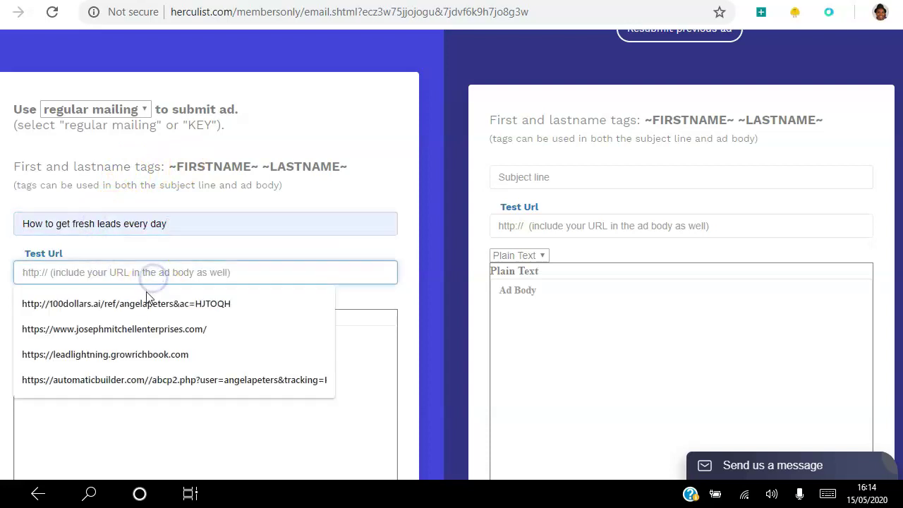
pyautogui.click(141, 302)
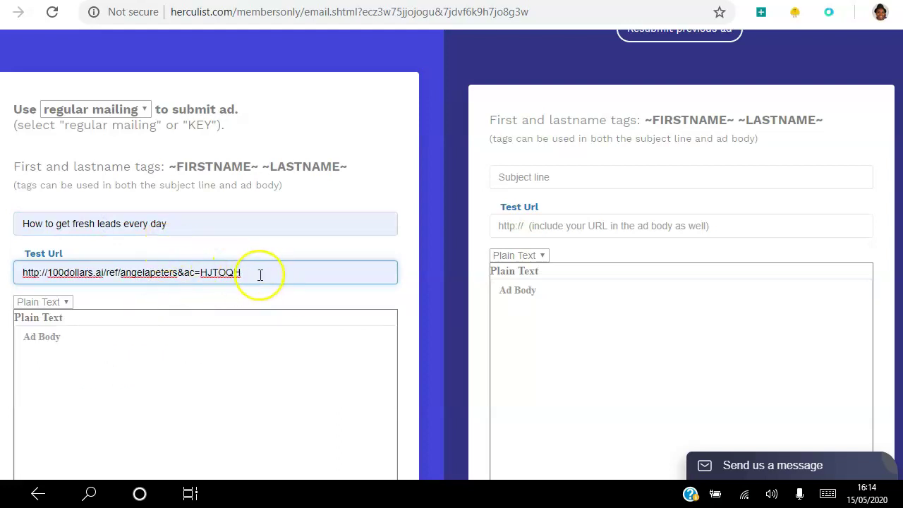
pyautogui.click(132, 347)
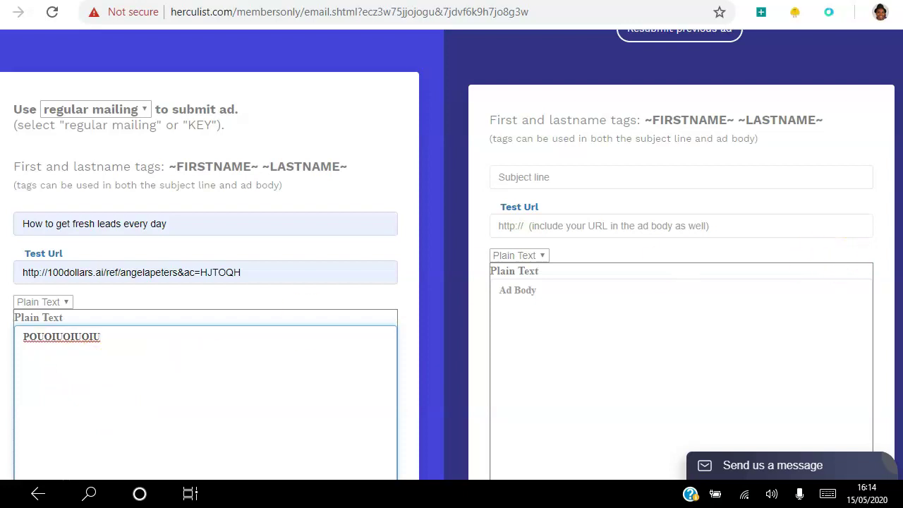
pyautogui.scroll(-3, 452, 268)
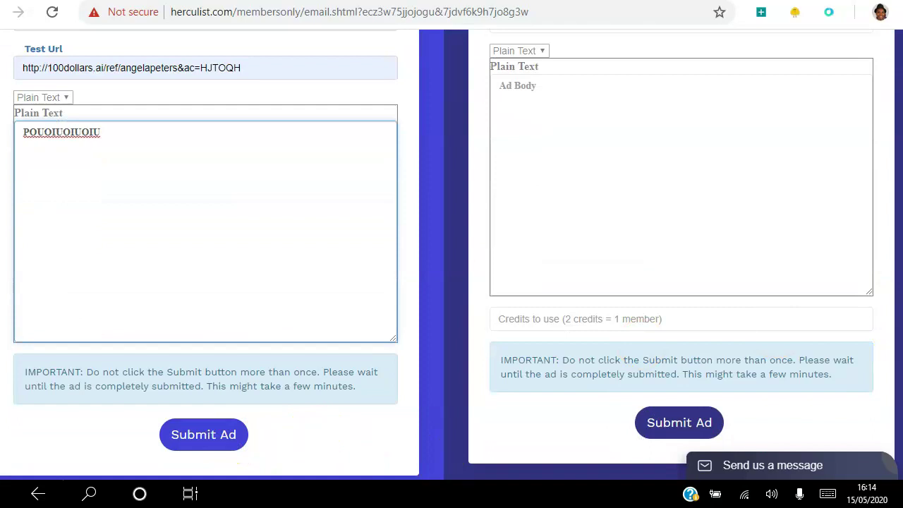
pyautogui.scroll(3, 451, 254)
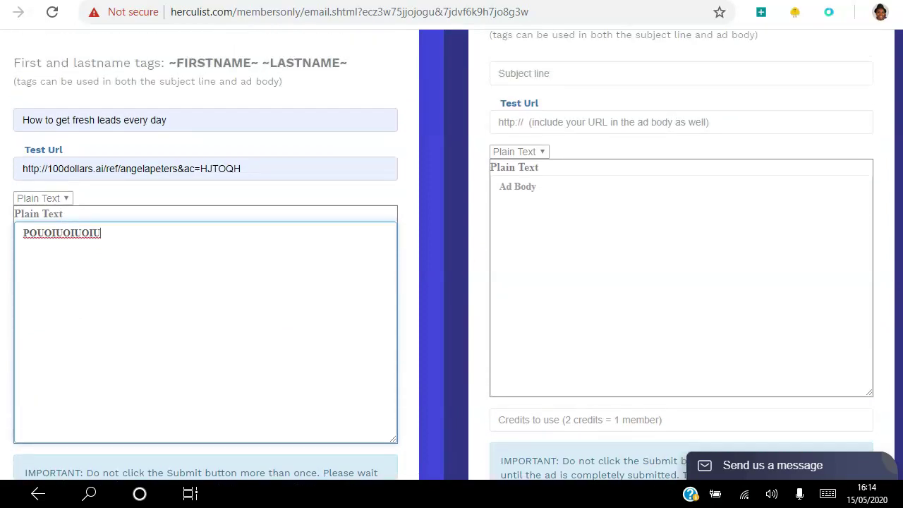
pyautogui.scroll(1, 451, 254)
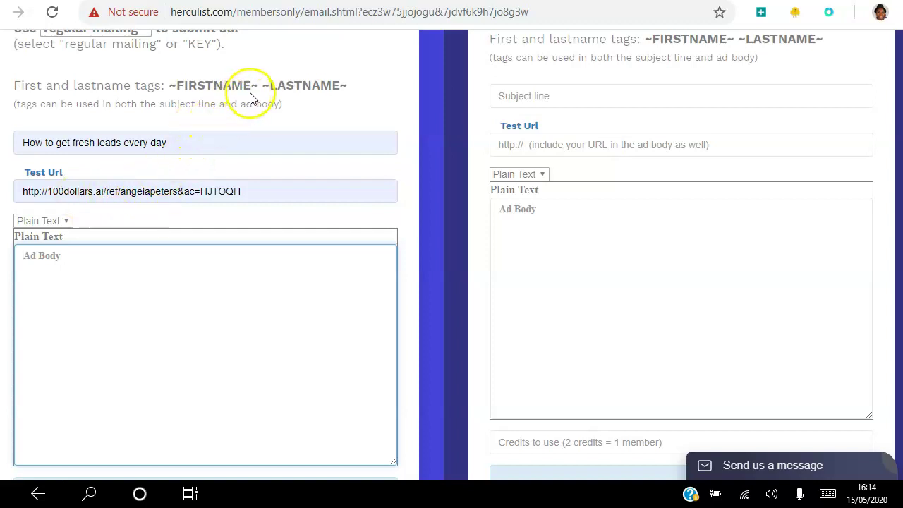
# Copy the ~FIRSTNAME~ tag and paste it at the start of the Regular Mailer subject.
pyautogui.moveTo(258, 87); pyautogui.dragTo(176, 85)
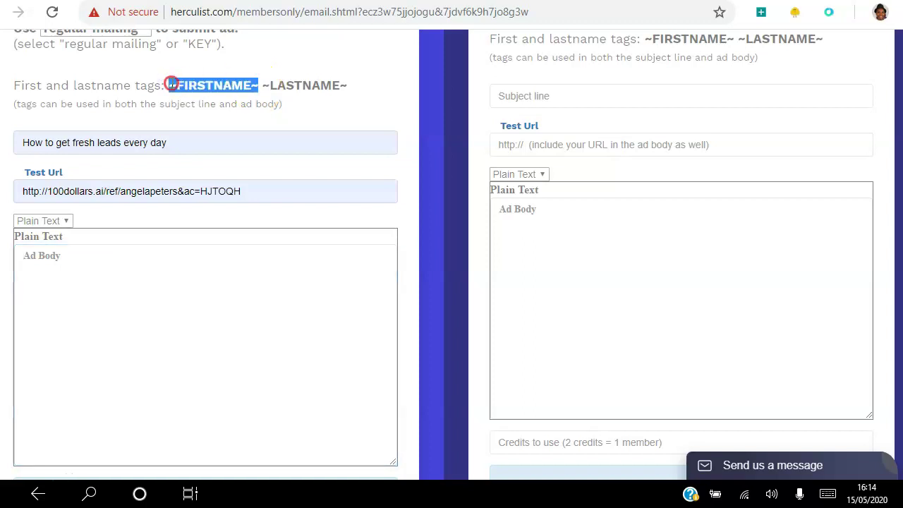
pyautogui.rightClick(172, 84)
pyautogui.click(198, 93)
pyautogui.click(17, 143)
pyautogui.hotkey('ctrl', 'v')
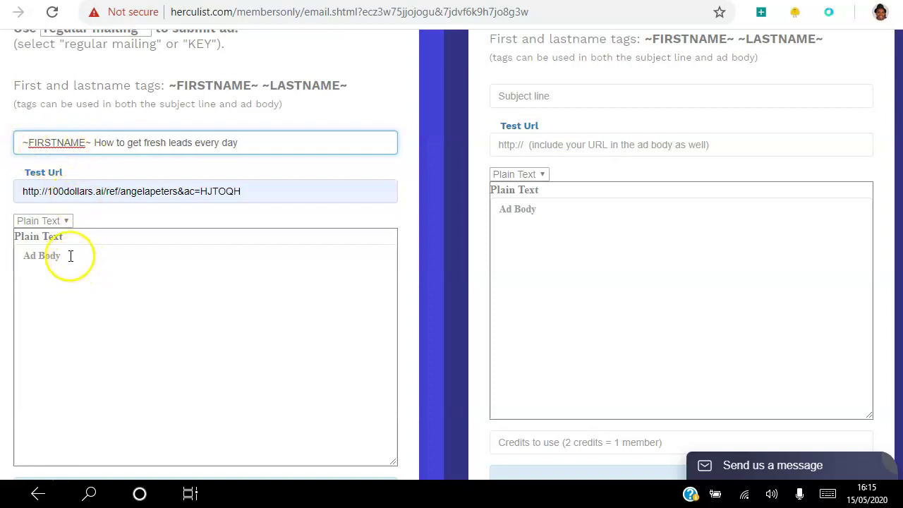
# Switch the Regular Mailer ad body format to HTML.
pyautogui.click(67, 223)
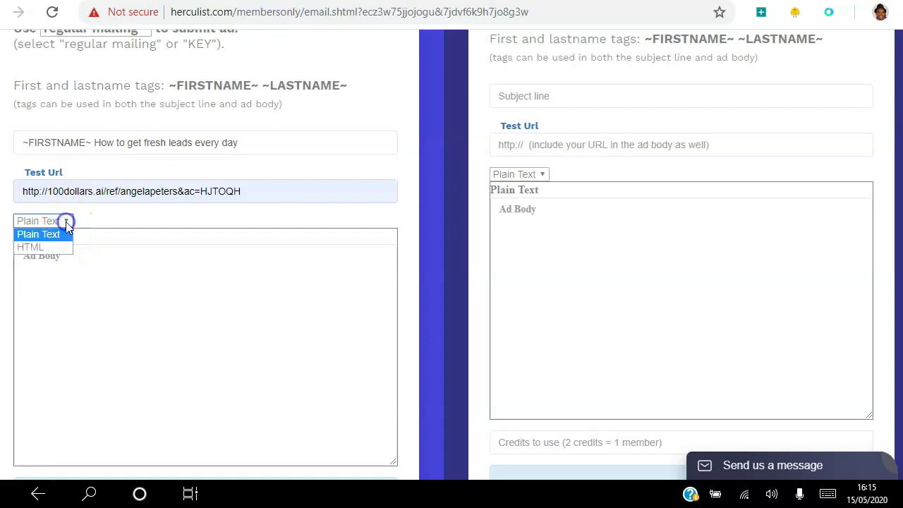
pyautogui.click(36, 247)
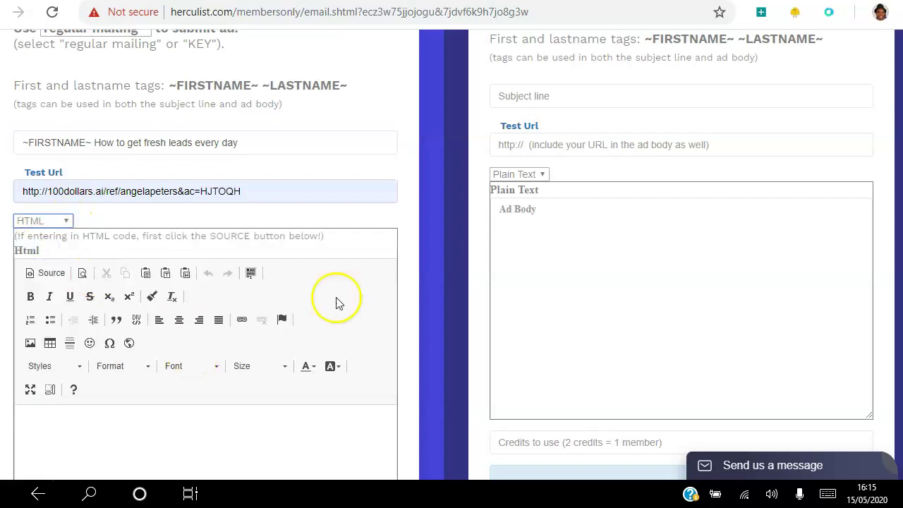
pyautogui.scroll(-3, 260, 417)
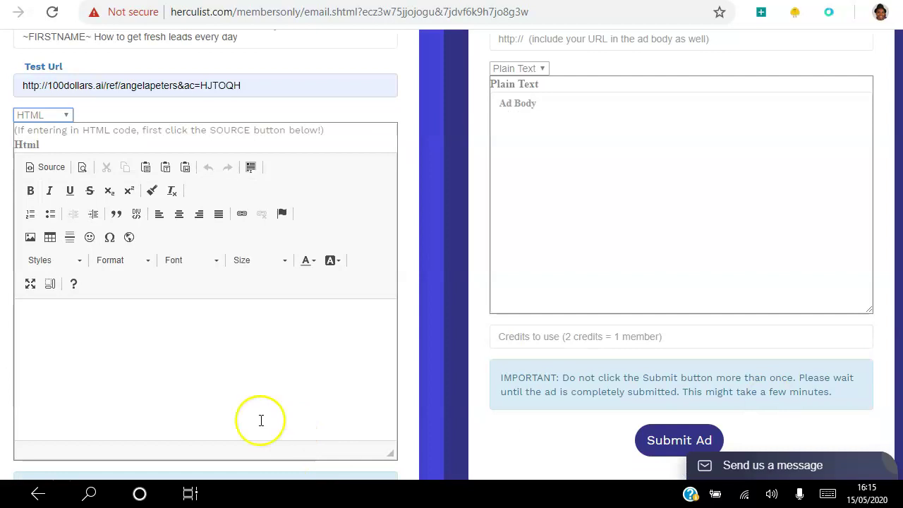
# Add a new empty line below the ~FIRSTNAME~ line in the HTML ad body.
pyautogui.click(230, 364)
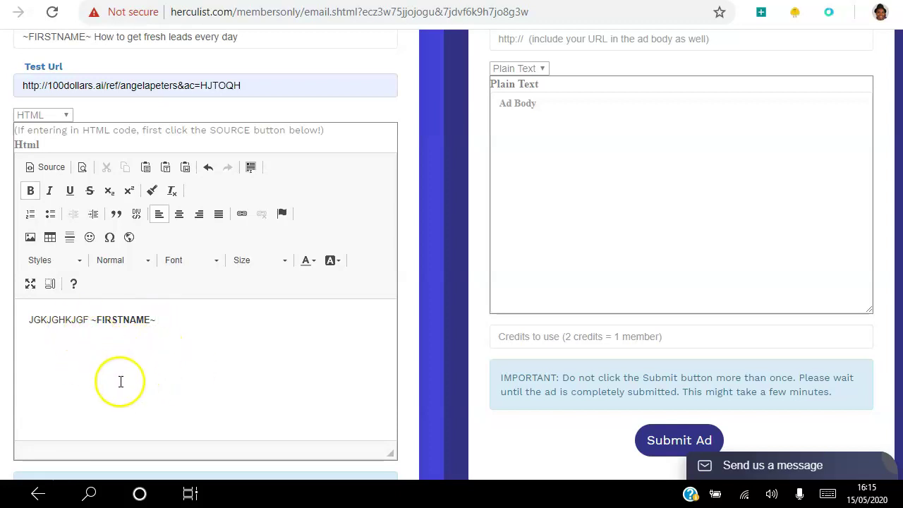
pyautogui.press('Return')
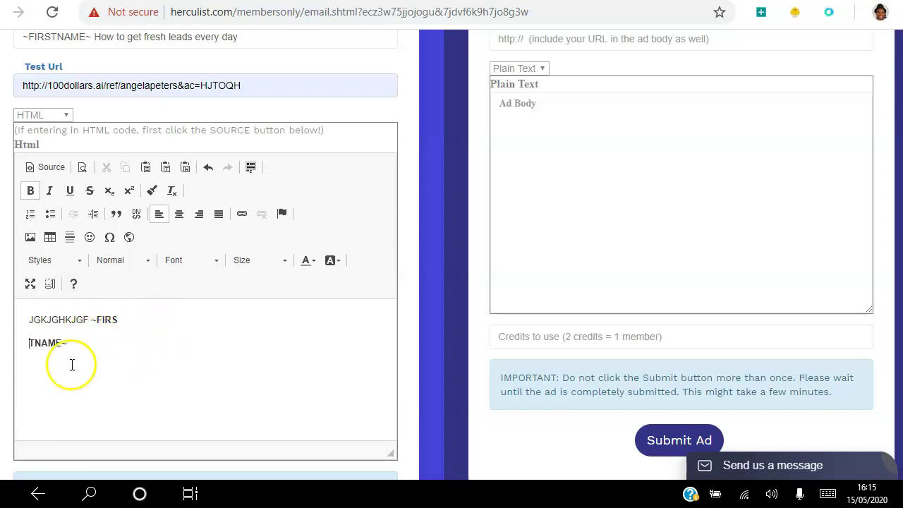
pyautogui.click(190, 317)
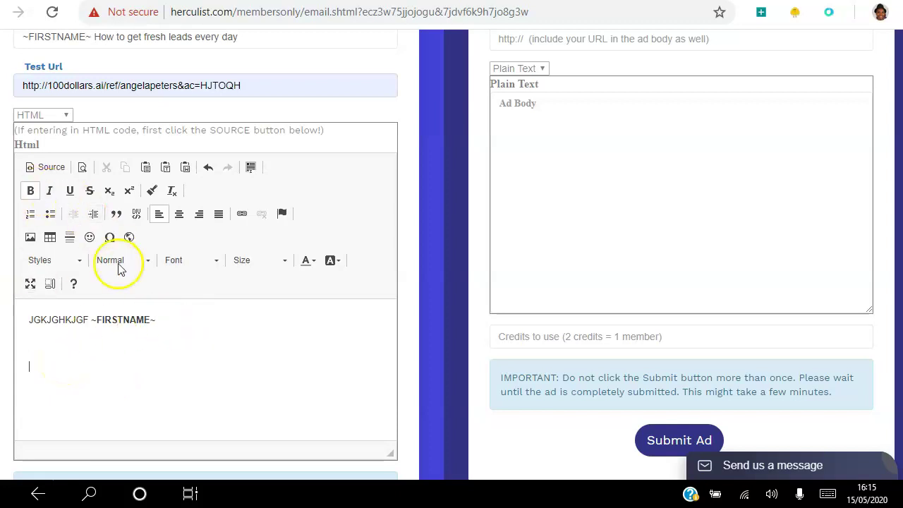
pyautogui.press('Return')
pyautogui.press('Return')
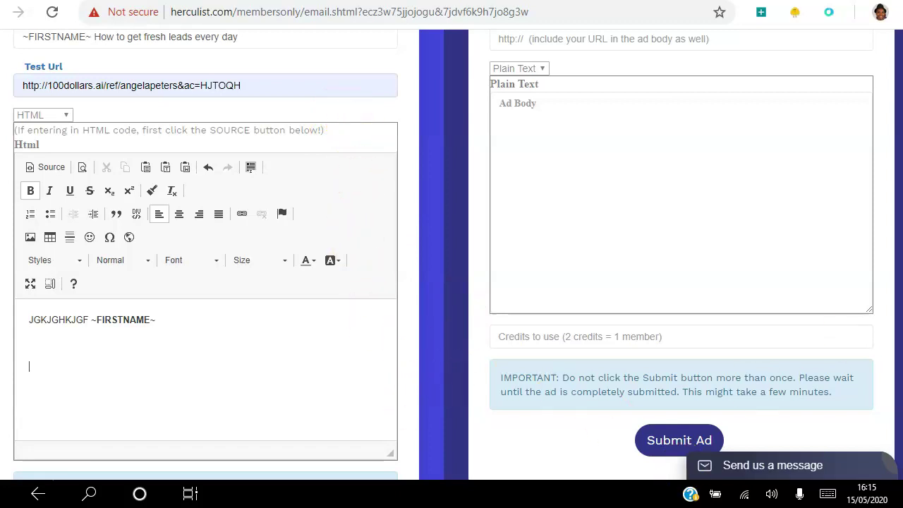
pyautogui.scroll(-2, 452, 254)
pyautogui.scroll(3, 451, 254)
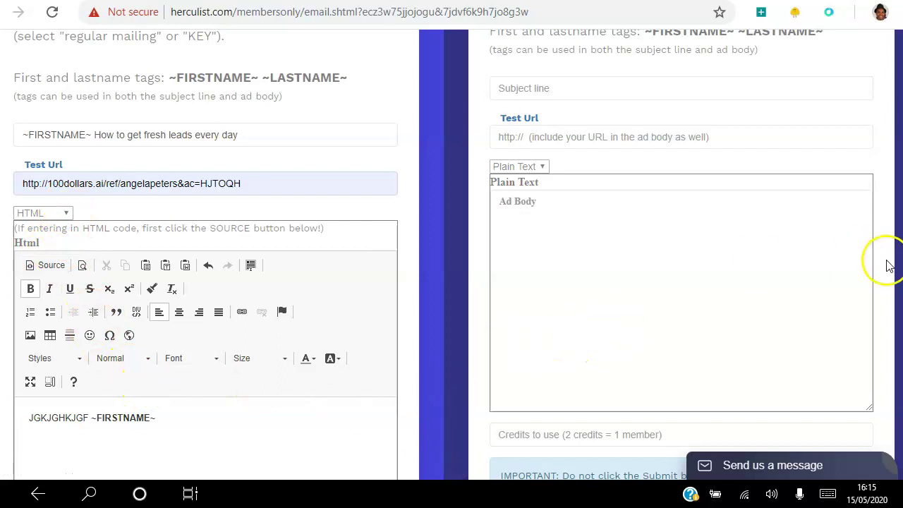
pyautogui.scroll(-3, 452, 282)
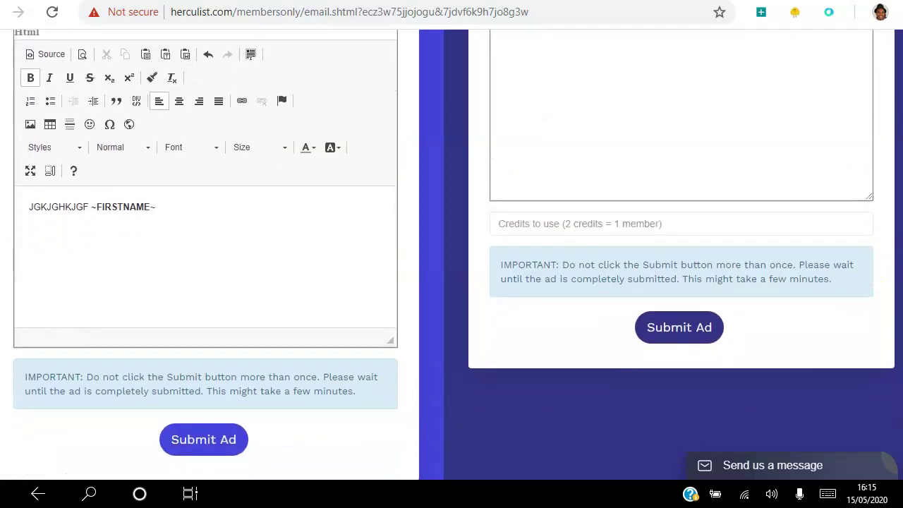
pyautogui.scroll(4, 451, 282)
pyautogui.scroll(1, 451, 253)
pyautogui.scroll(-1, 451, 254)
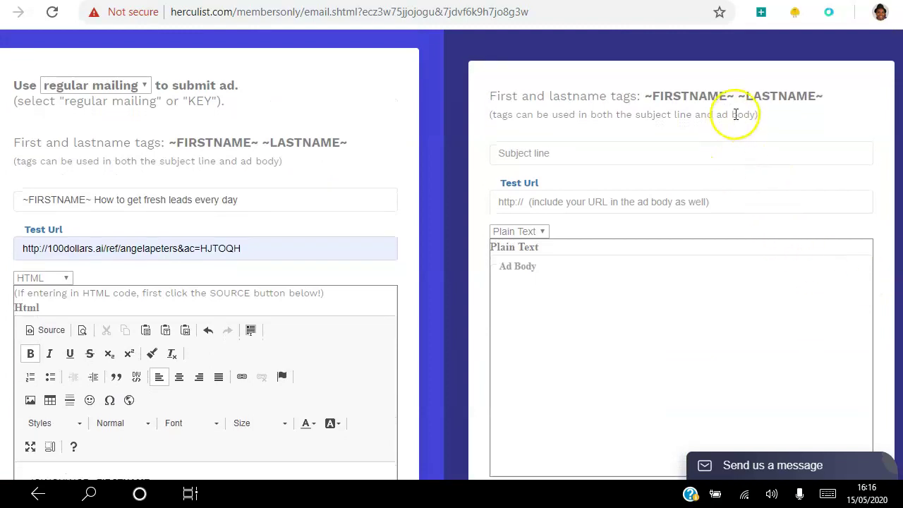
pyautogui.scroll(1, 452, 254)
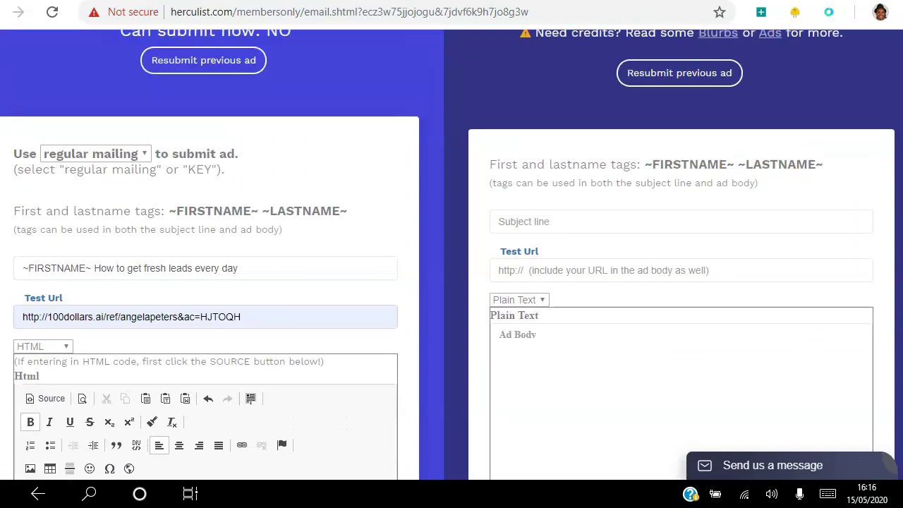
pyautogui.scroll(-4, 397, 281)
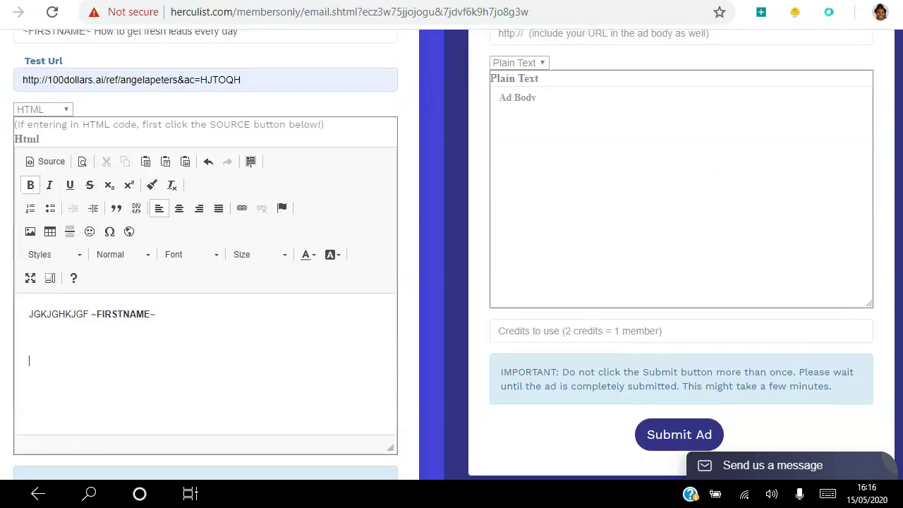
pyautogui.click(193, 328)
pyautogui.scroll(1, 359, 308)
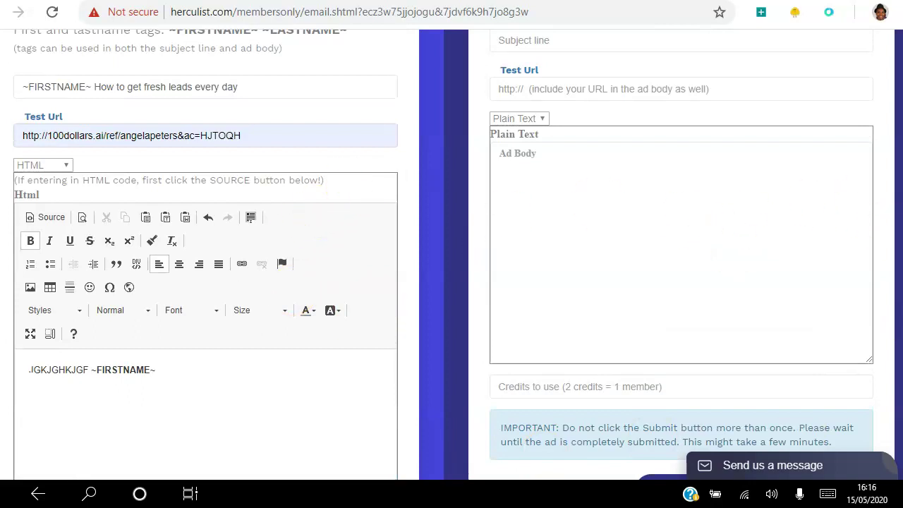
pyautogui.scroll(2, 680, 247)
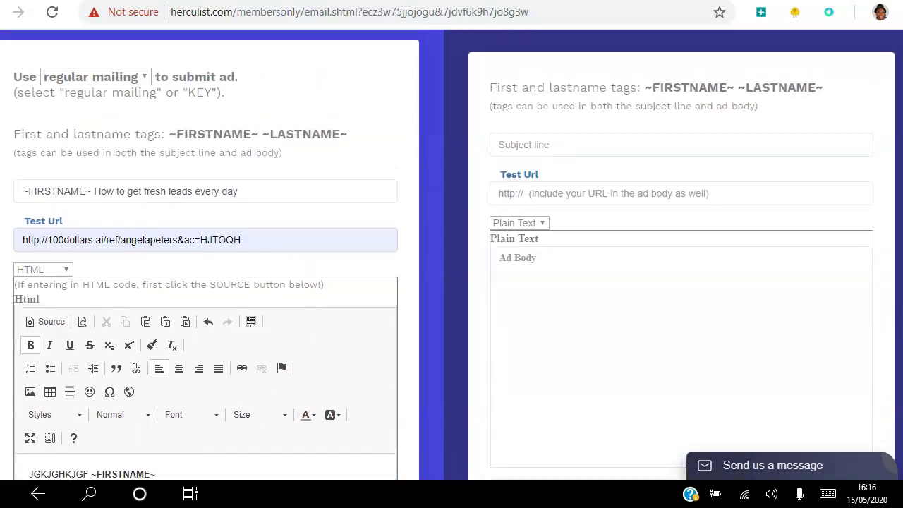
# Fill the Credit Mailer with subject 'How to get fresh leads every day' and the 100dollars.ai referral test URL.
pyautogui.click(589, 143)
pyautogui.click(620, 169)
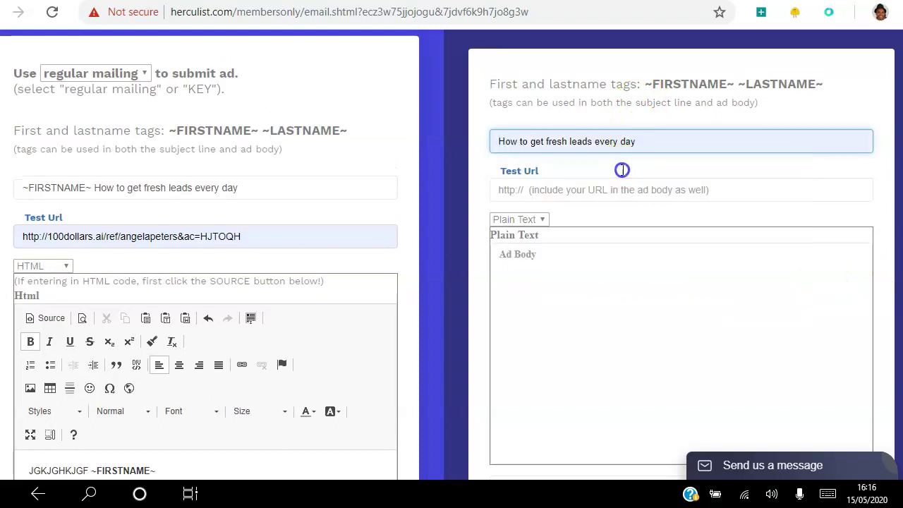
pyautogui.click(617, 189)
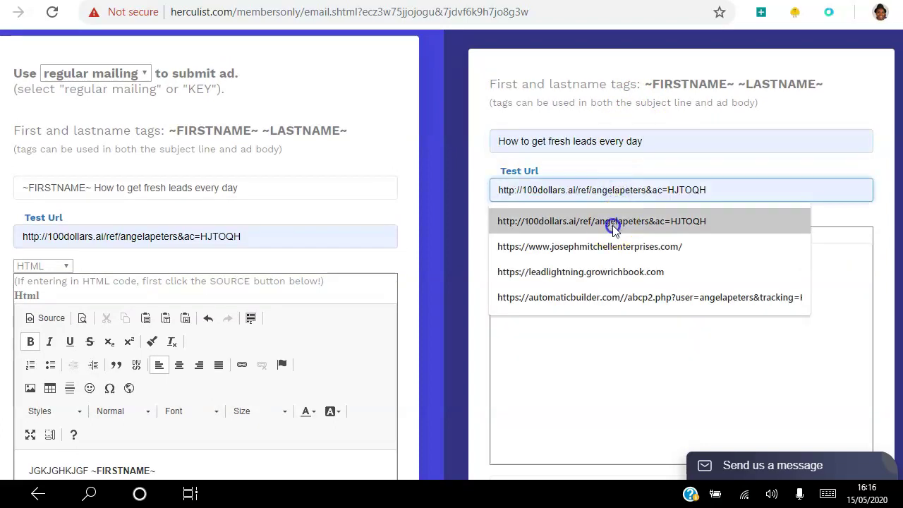
pyautogui.click(614, 226)
# Set the Credit Mailer ad body format to HTML and select the Credits field.
pyautogui.click(540, 222)
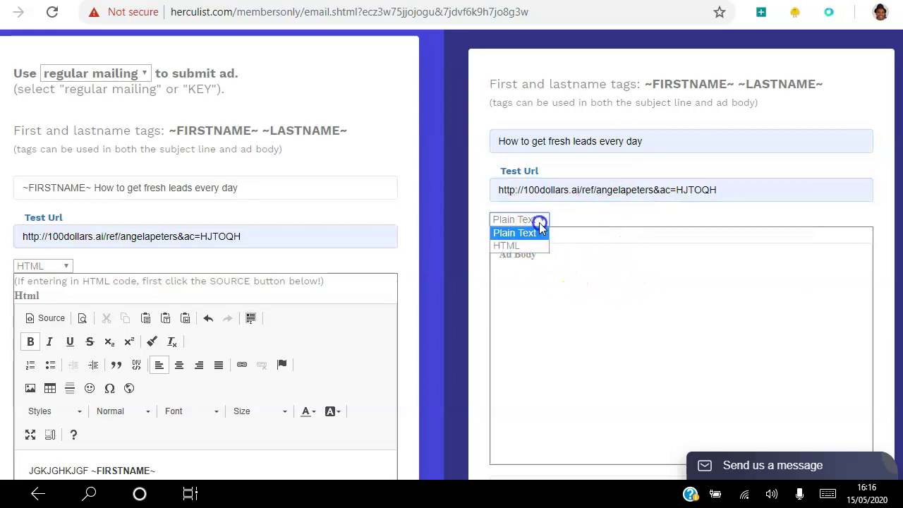
pyautogui.click(531, 245)
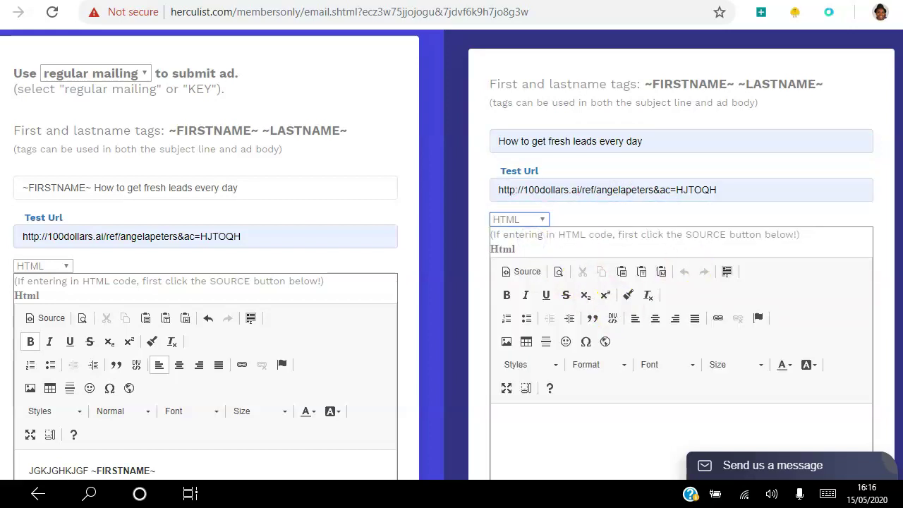
pyautogui.scroll(-5, 451, 253)
pyautogui.scroll(2, 451, 254)
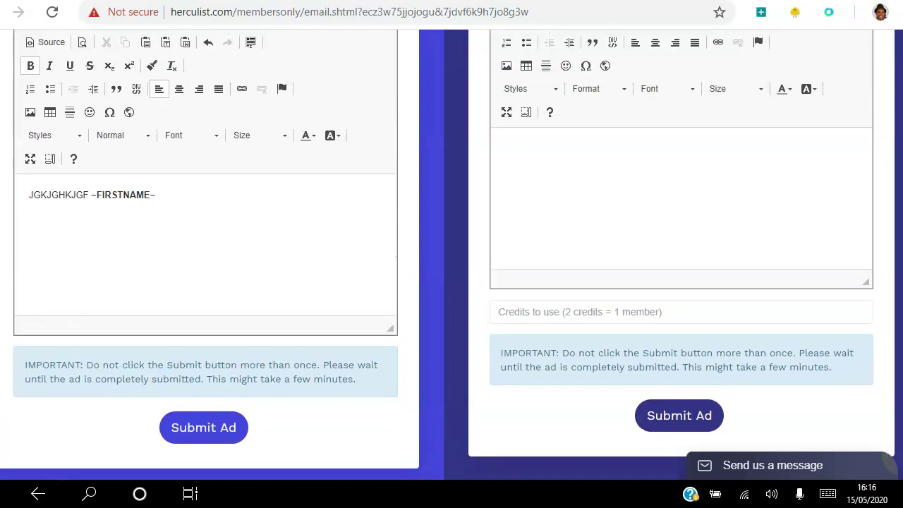
pyautogui.scroll(-1, 443, 252)
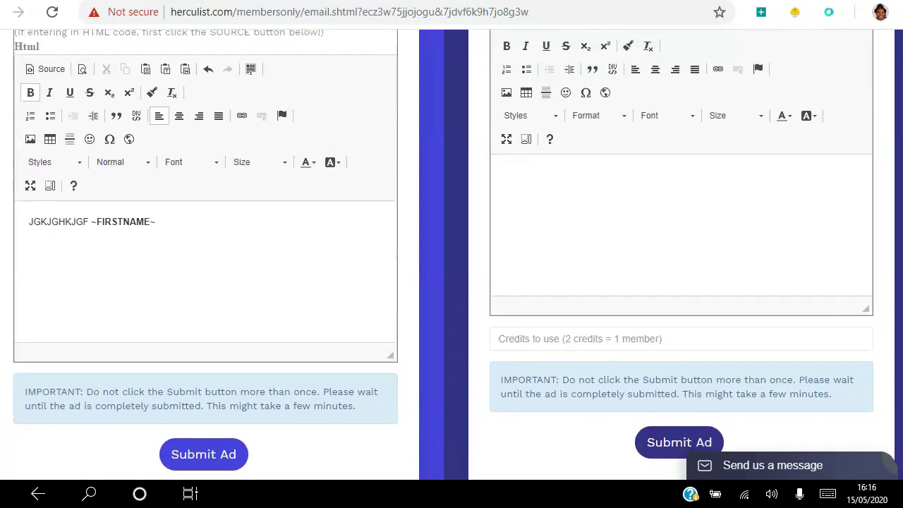
pyautogui.click(686, 340)
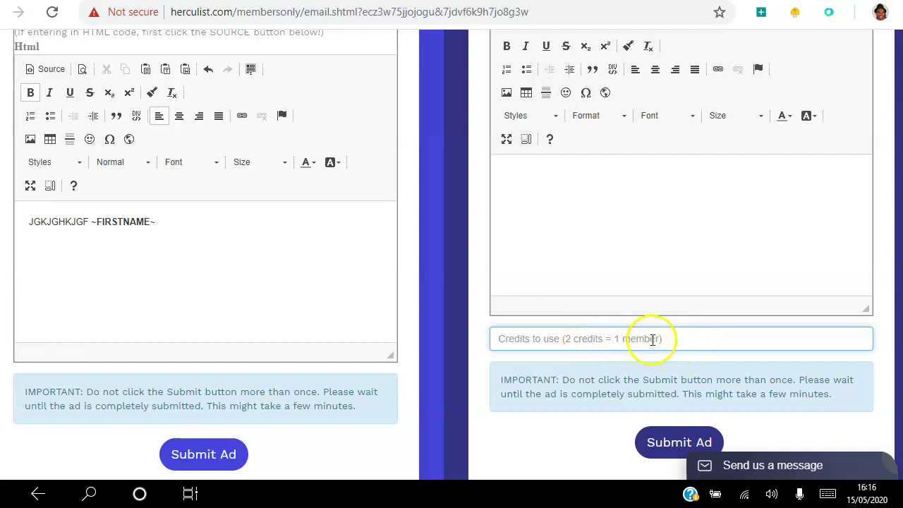
pyautogui.scroll(-2, 771, 375)
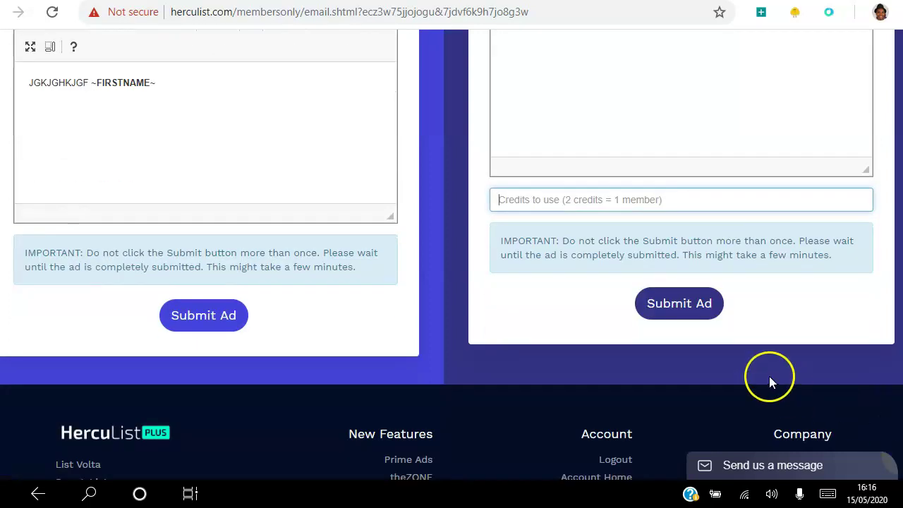
pyautogui.scroll(6, 451, 254)
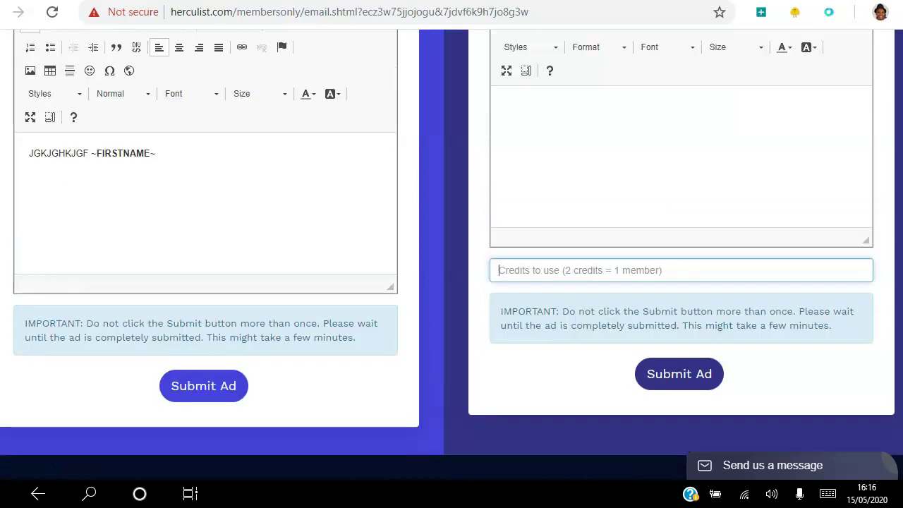
pyautogui.scroll(5, 451, 253)
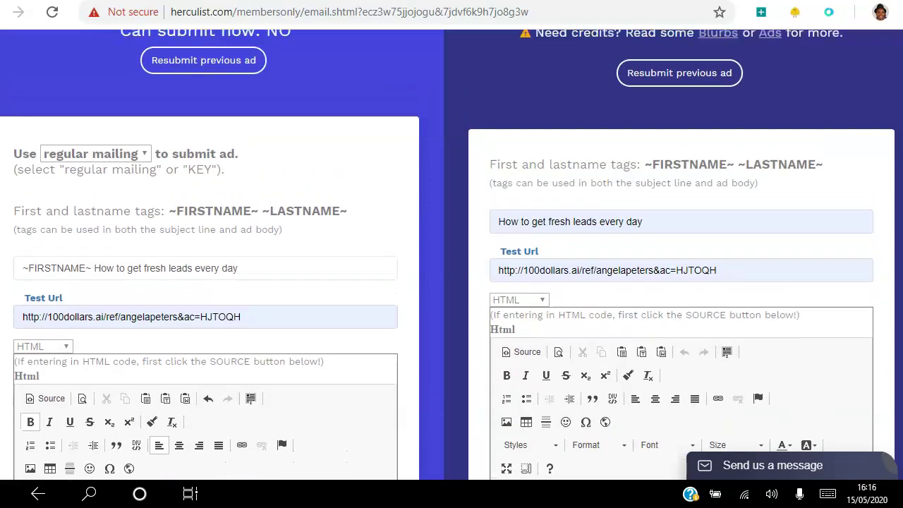
pyautogui.scroll(1, 452, 254)
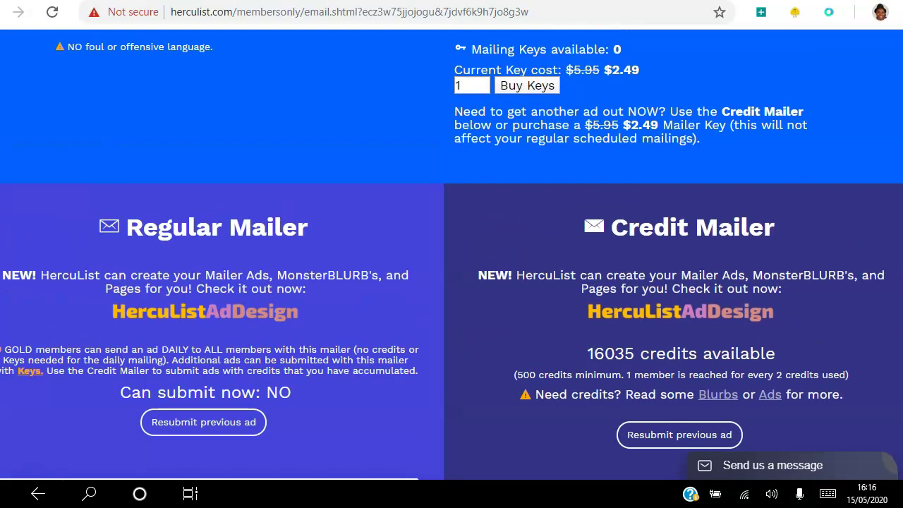
pyautogui.scroll(-4, 451, 254)
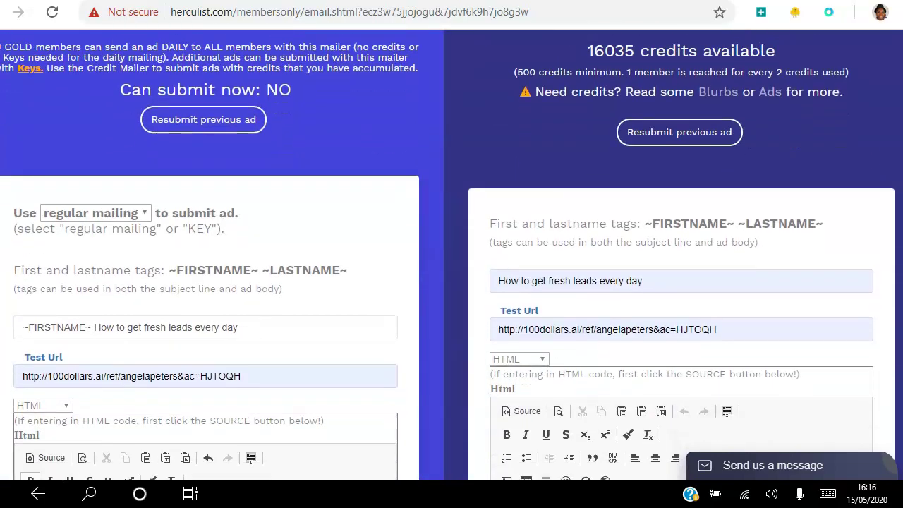
pyautogui.scroll(2, 451, 253)
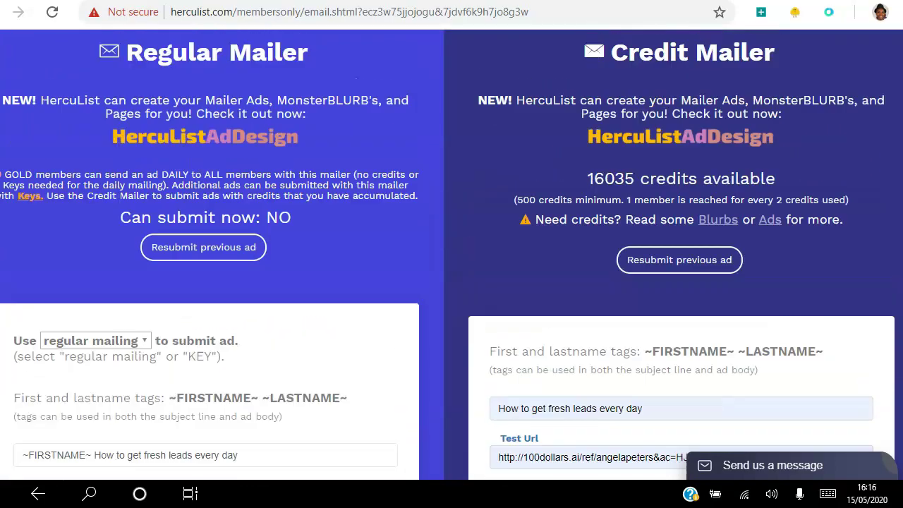
pyautogui.scroll(2, 451, 254)
pyautogui.scroll(3, 873, 104)
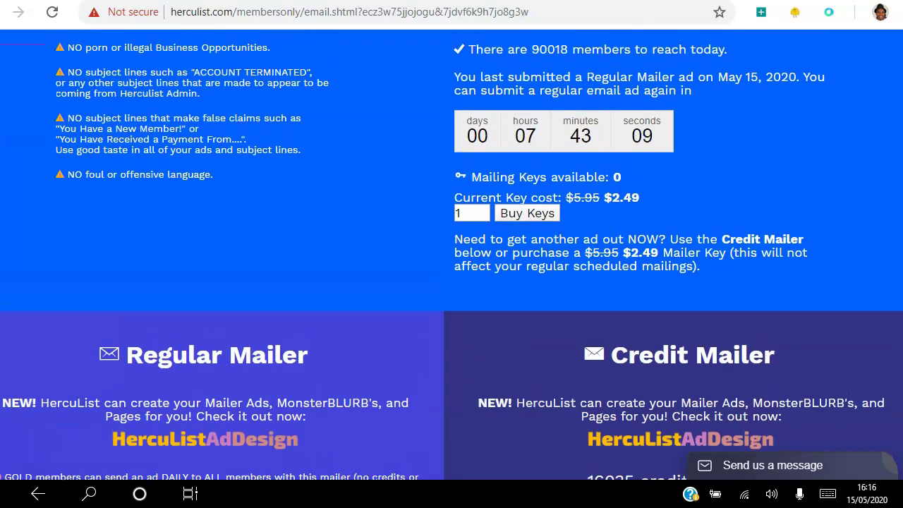
pyautogui.scroll(-1, 873, 105)
pyautogui.scroll(5, 873, 104)
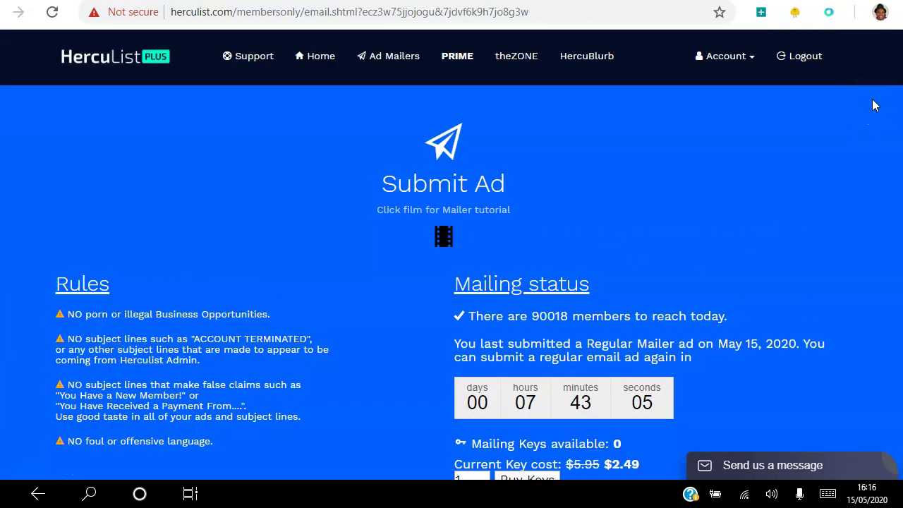
pyautogui.scroll(-10, 873, 105)
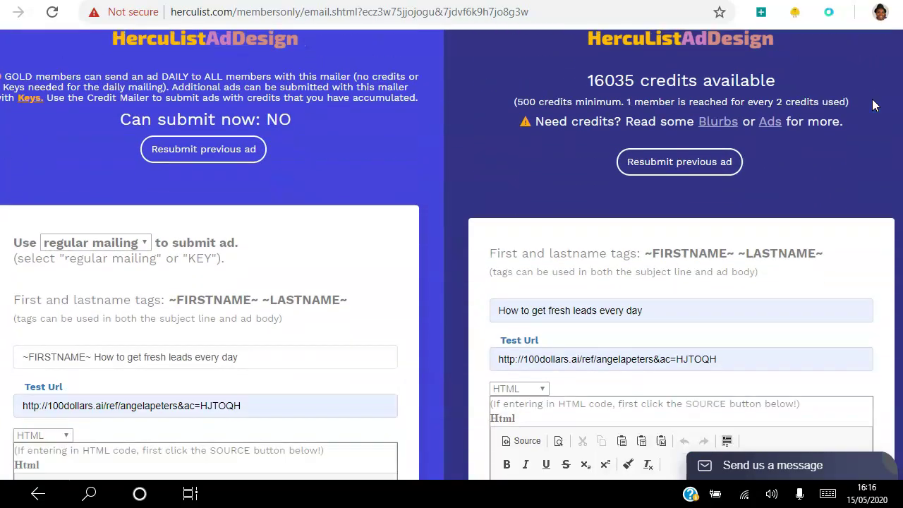
pyautogui.scroll(-1, 872, 105)
pyautogui.scroll(-2, 873, 105)
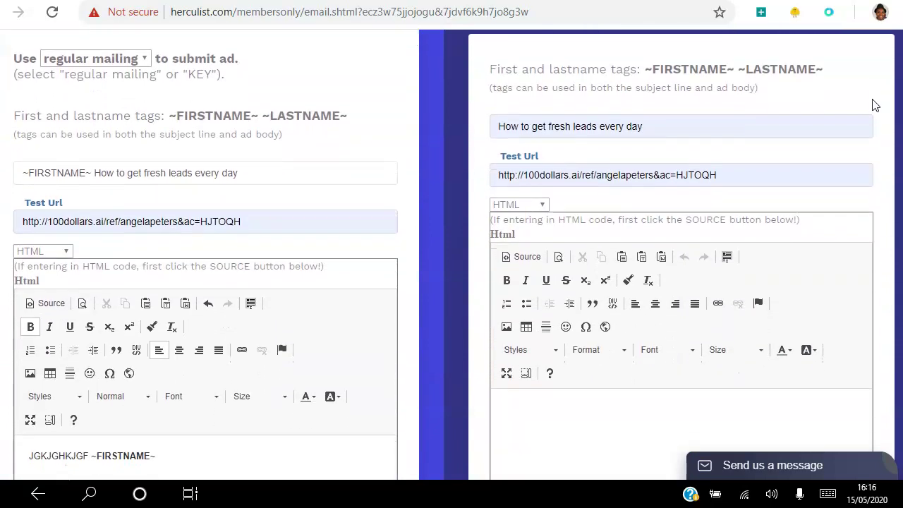
pyautogui.scroll(6, 875, 104)
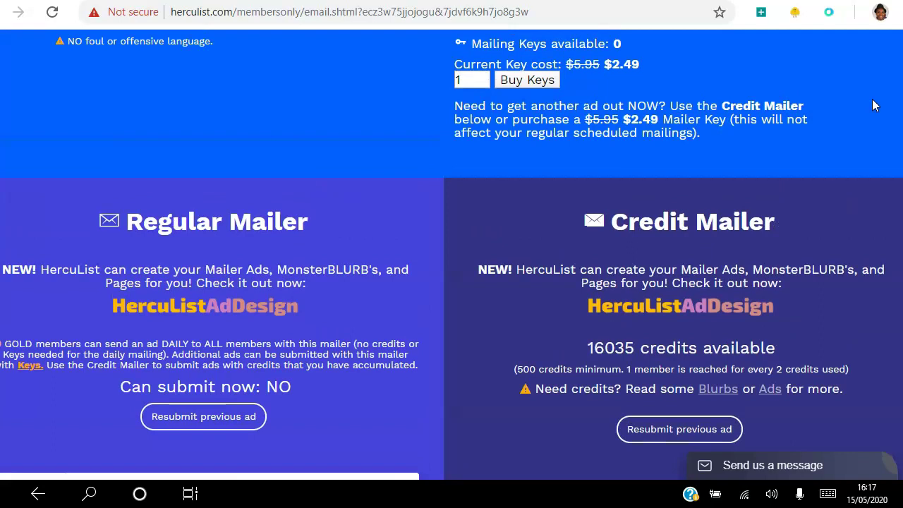
pyautogui.scroll(5, 873, 105)
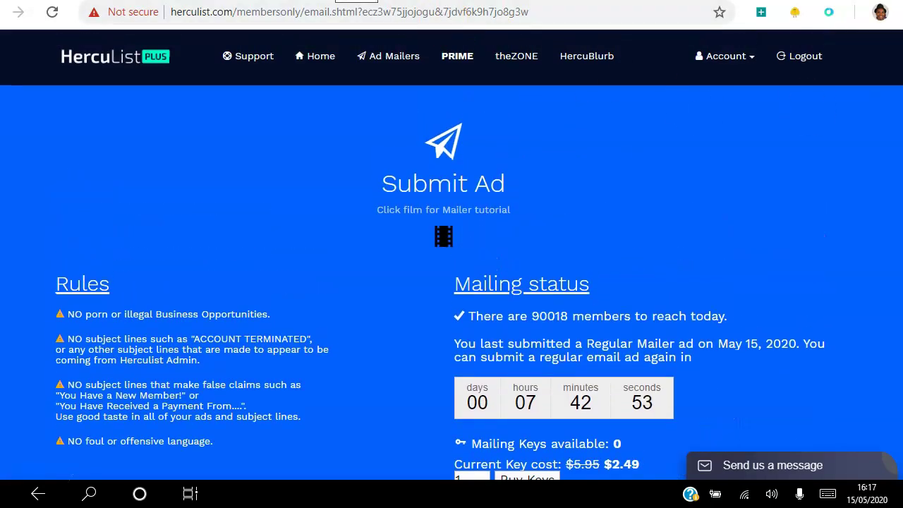
# Open the HercuList PLUS bookmark from the TRAFFIC folder in a new Chrome tab.
pyautogui.hotkey('ctrl', 't')
pyautogui.click(102, 49)
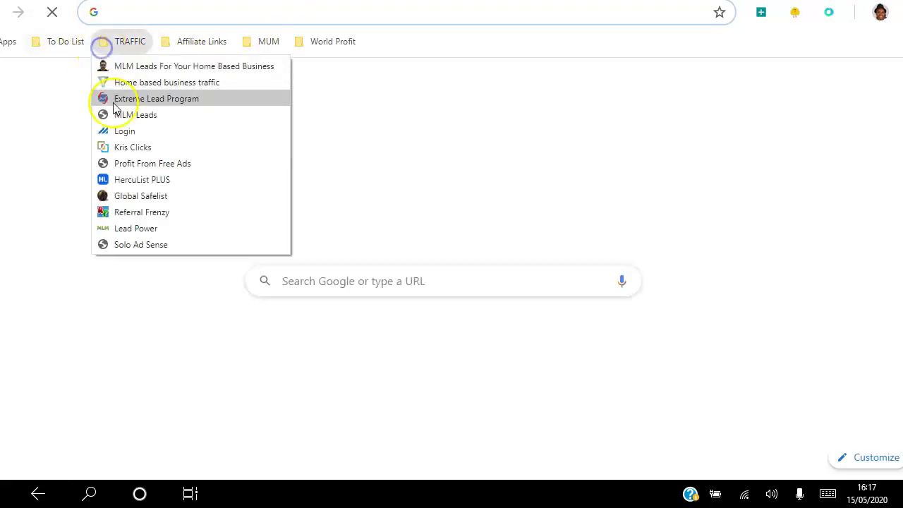
pyautogui.click(127, 180)
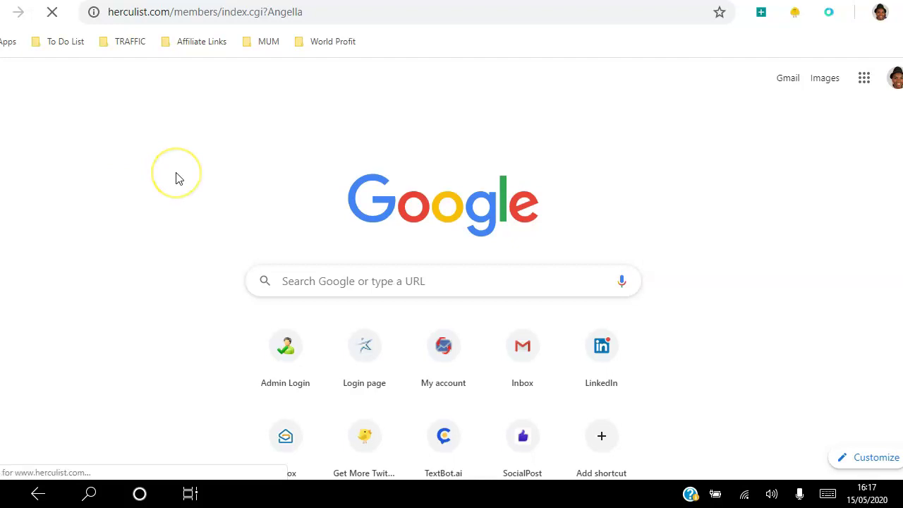